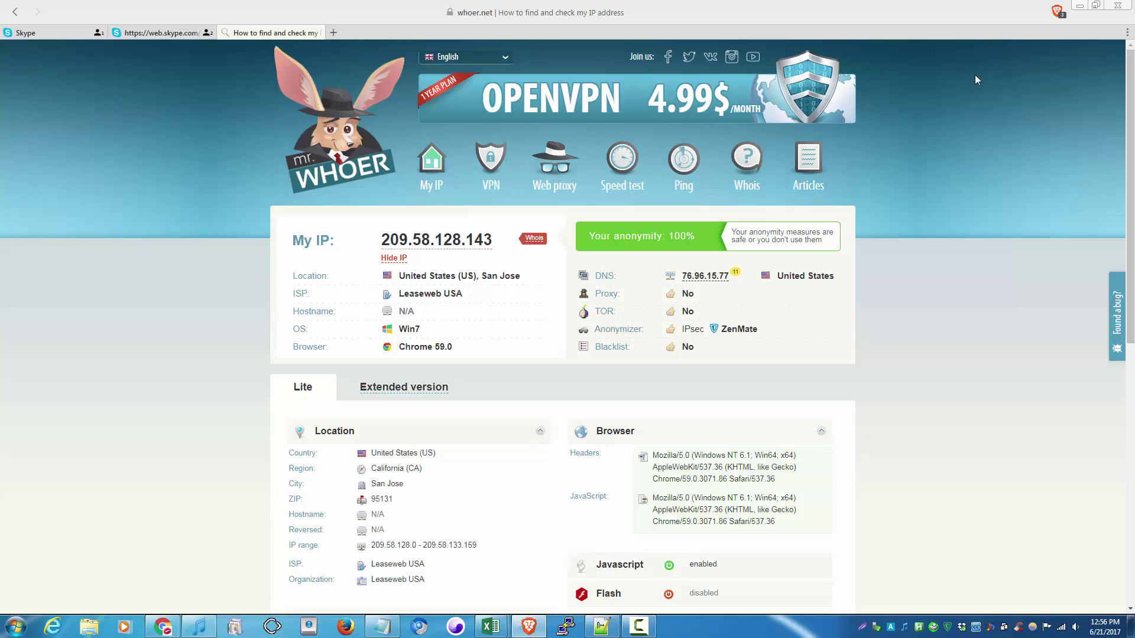
click(599, 14)
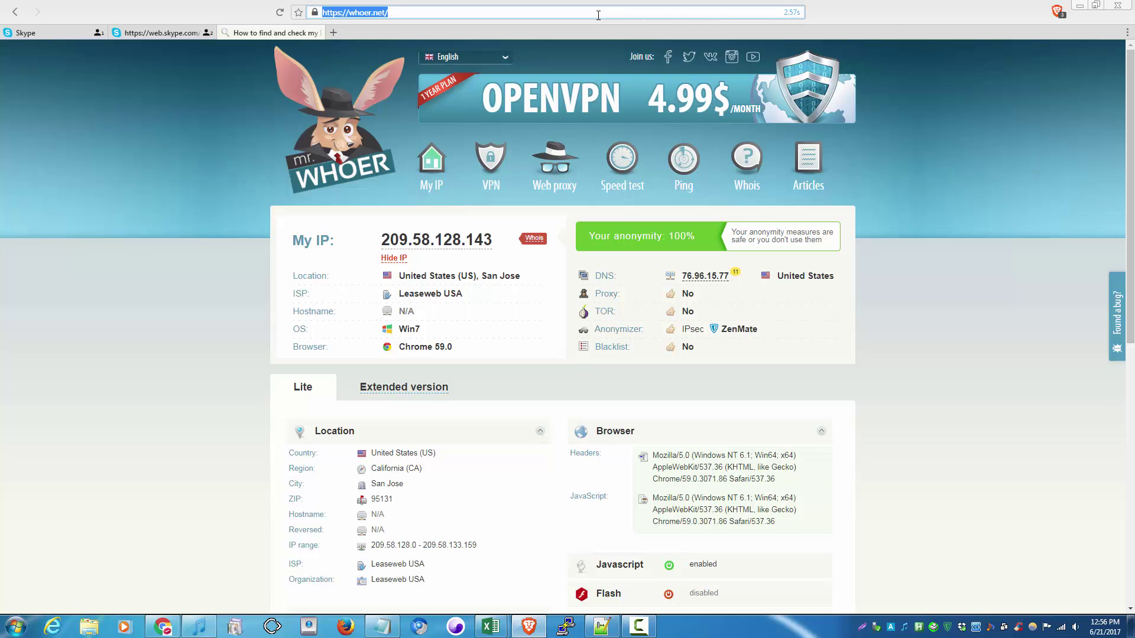
click(1057, 12)
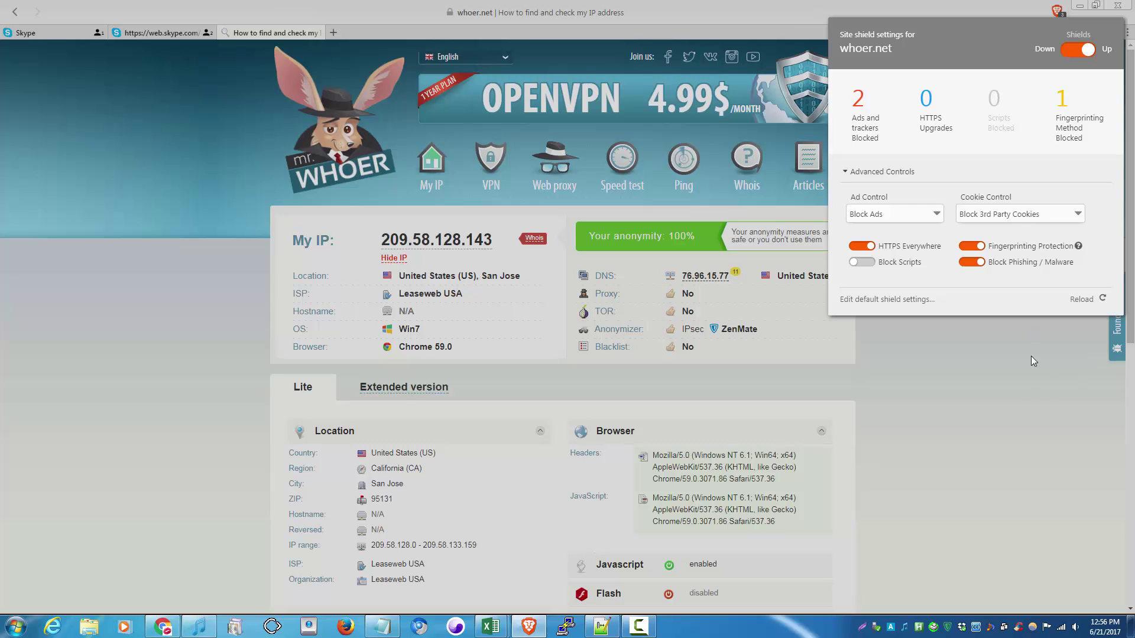
click(974, 420)
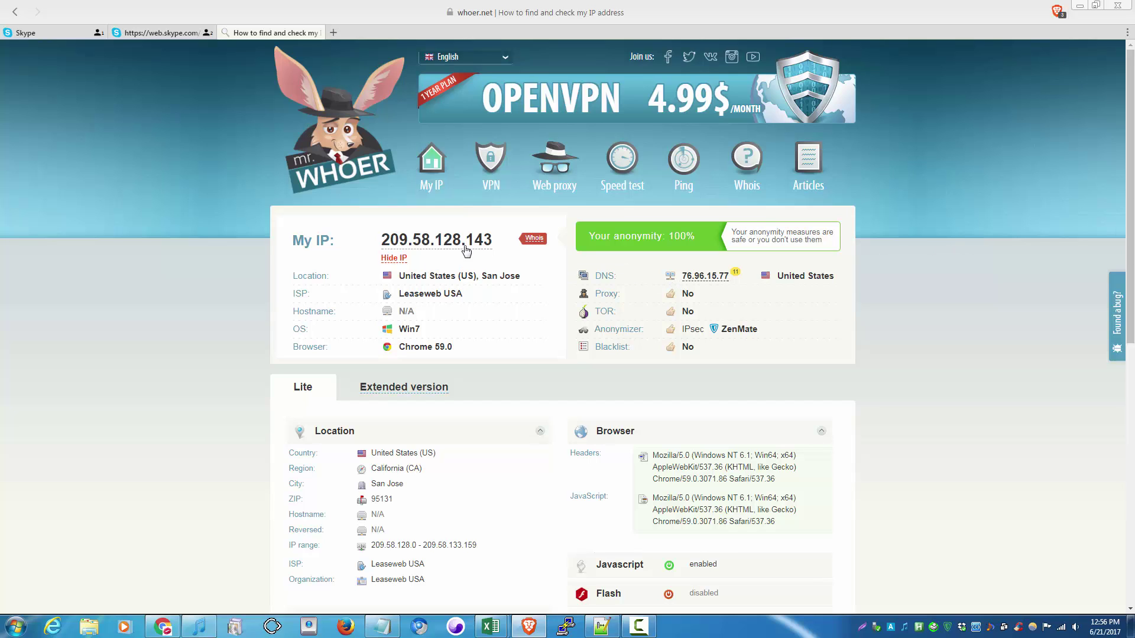
Step: Reveal the full whoer.net address in the address bar, then hide it again
scroll(948, 263, down, 5)
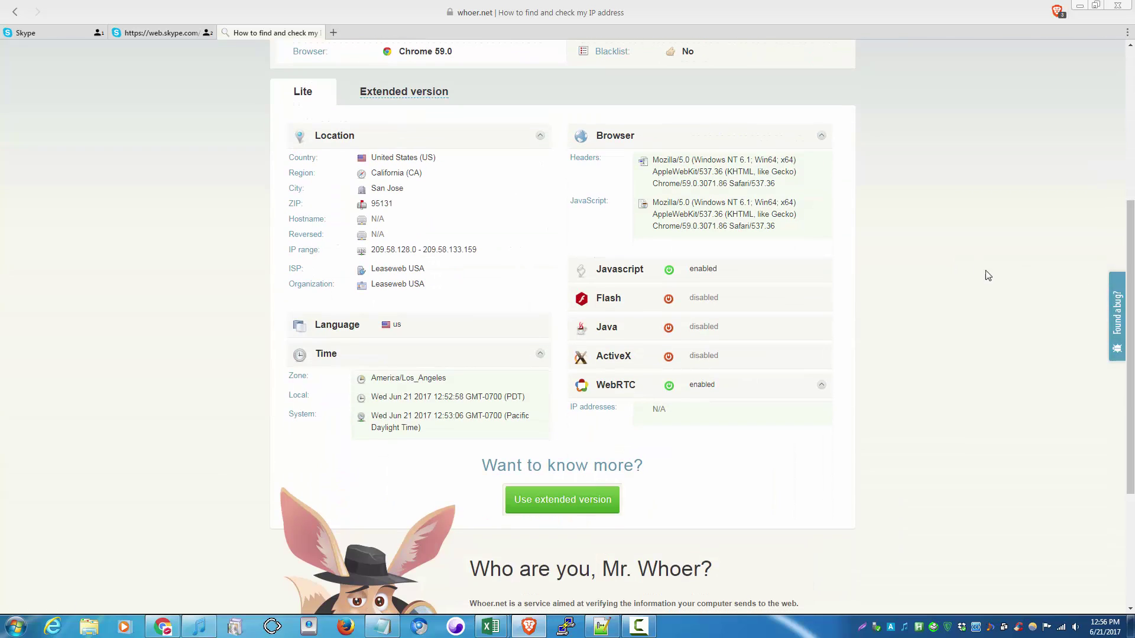
scroll(957, 267, up, 5)
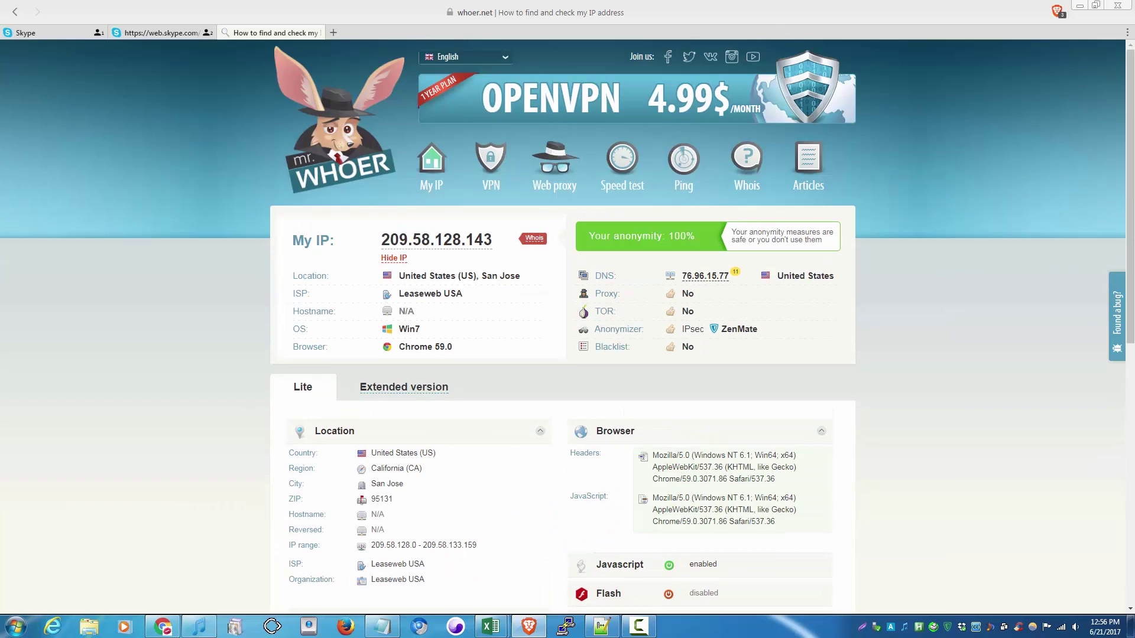
click(521, 14)
click(945, 289)
Step: Collapse and re-expand the whoer.net WebRTC section to show its IP addresses
scroll(983, 295, down, 1)
scroll(983, 295, down, 4)
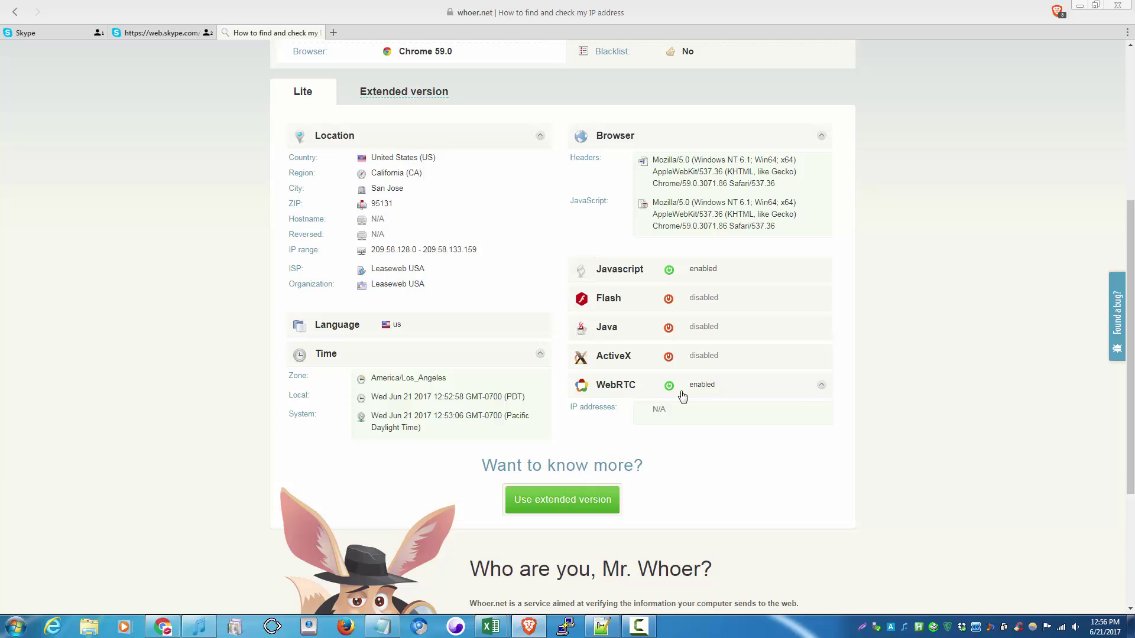
click(830, 392)
click(815, 391)
click(777, 394)
click(777, 393)
scroll(158, 363, up, 5)
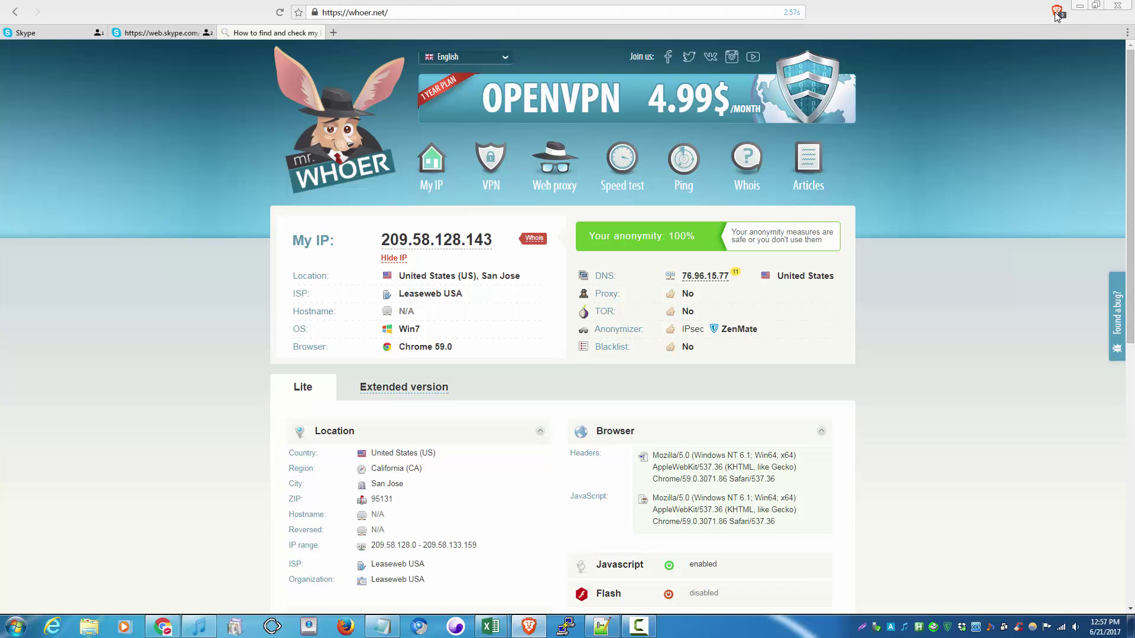
Step: Open the whoer.net Shields panel to review its blocked counts, then dismiss it
click(1058, 12)
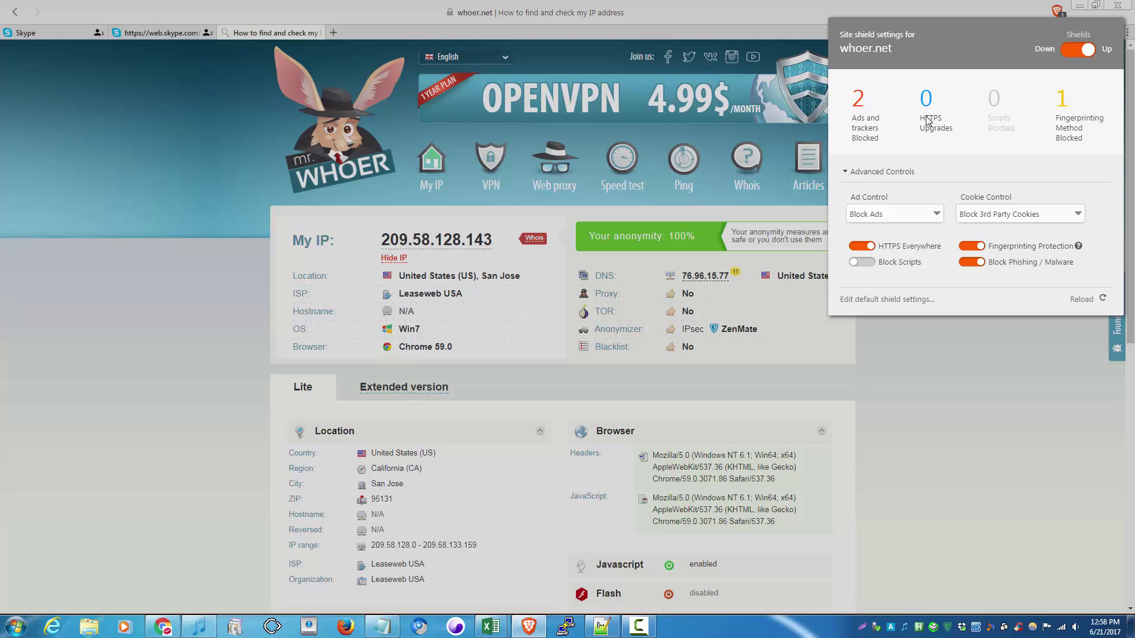
click(986, 389)
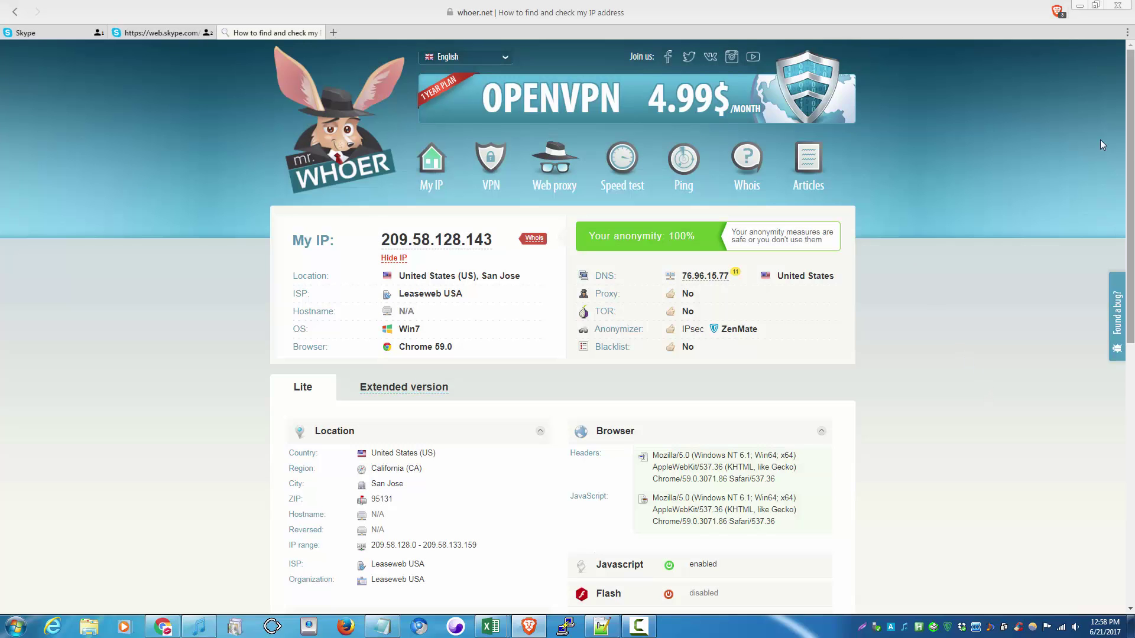
Step: Go to Settings from the main menu and view the default Shields preferences
click(1128, 33)
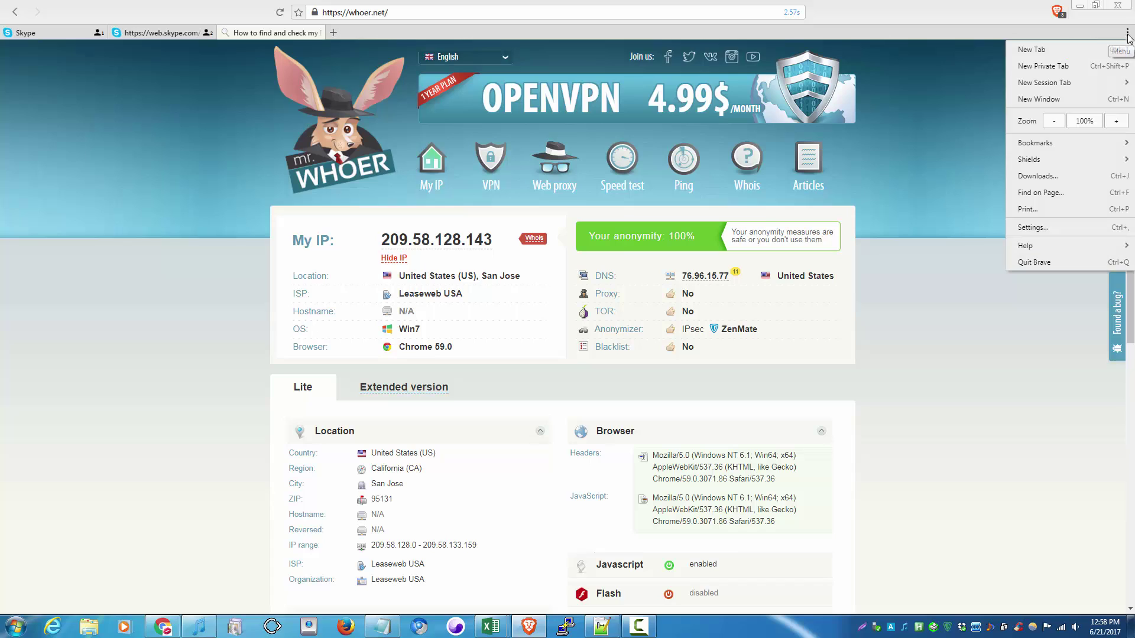
click(1048, 229)
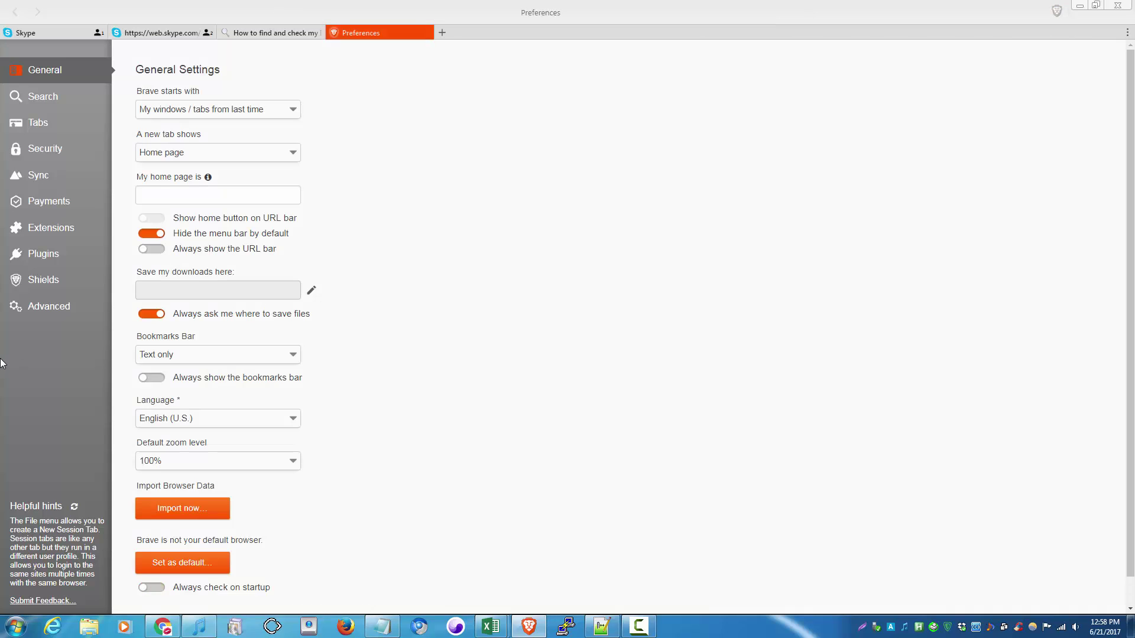
click(36, 284)
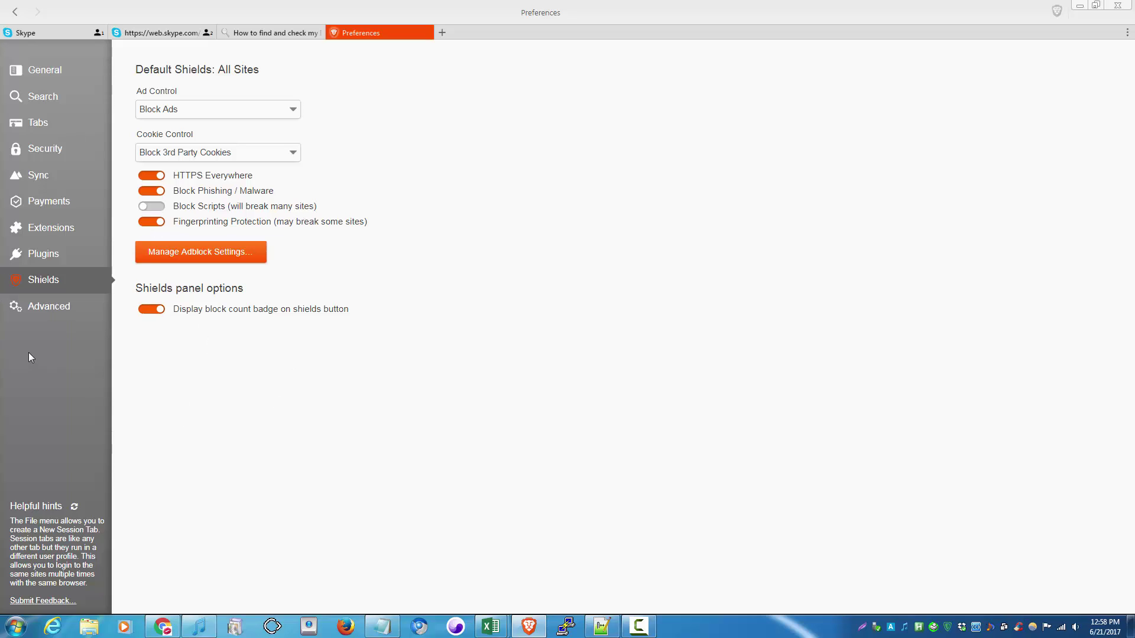
Step: Browse the Advanced, Tabs and Security preferences, reading the clear-private-data-on-close option
click(43, 318)
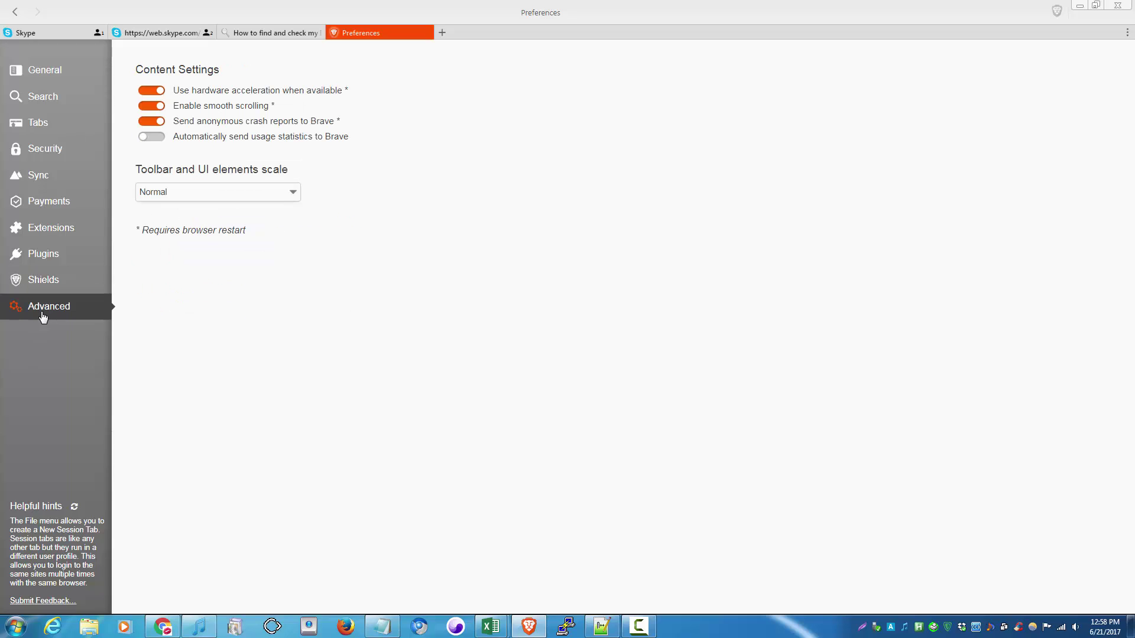
click(34, 132)
click(32, 151)
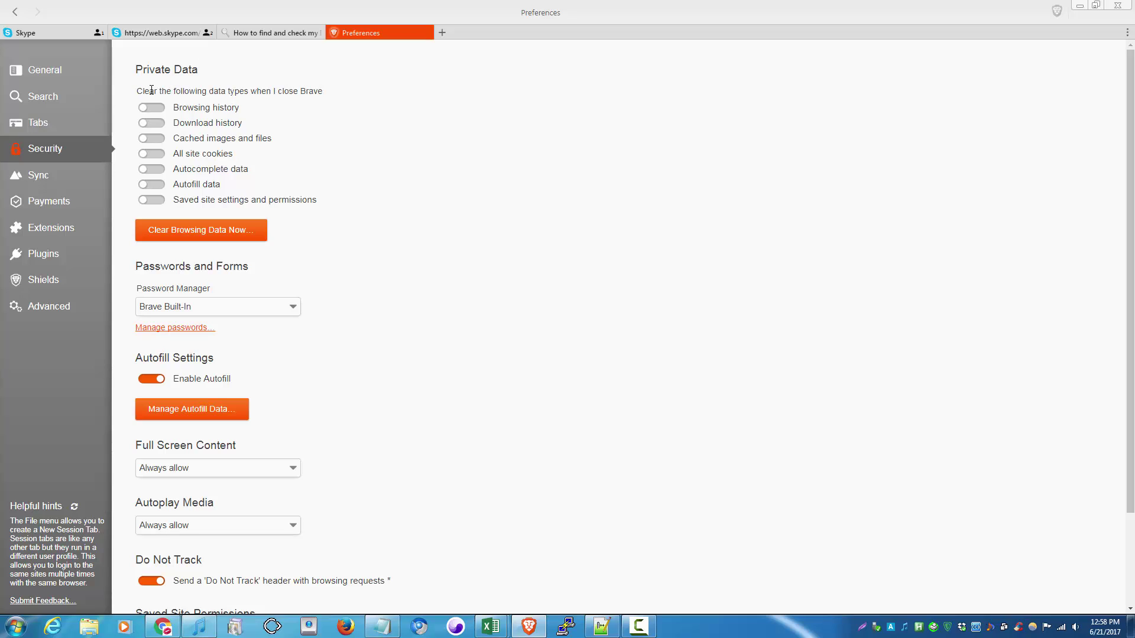
drag(201, 89, 328, 91)
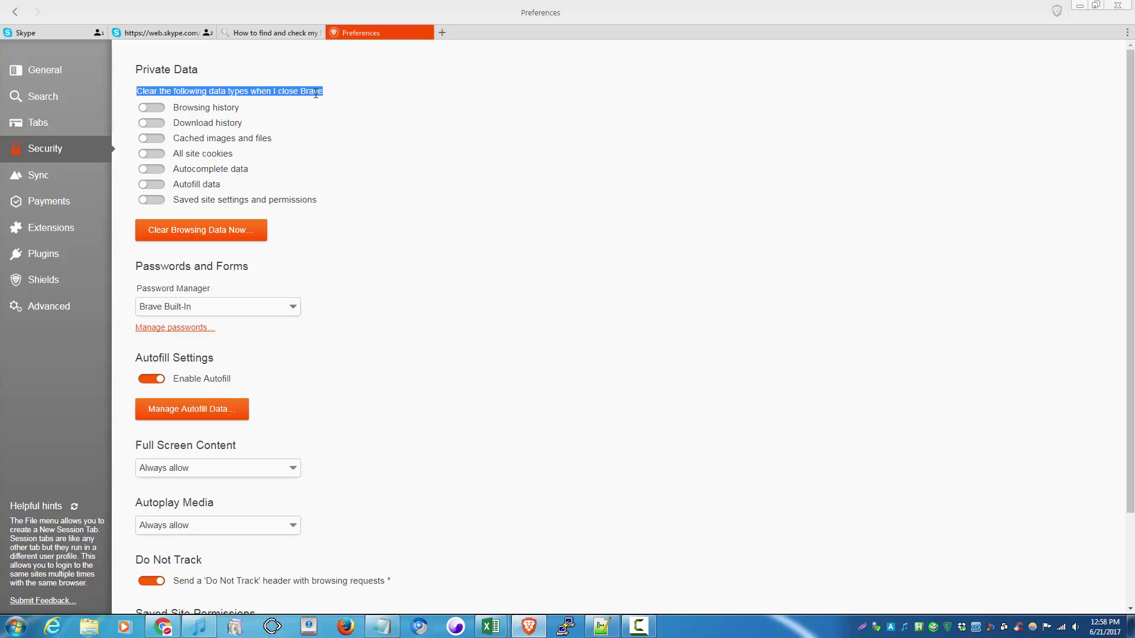
click(316, 93)
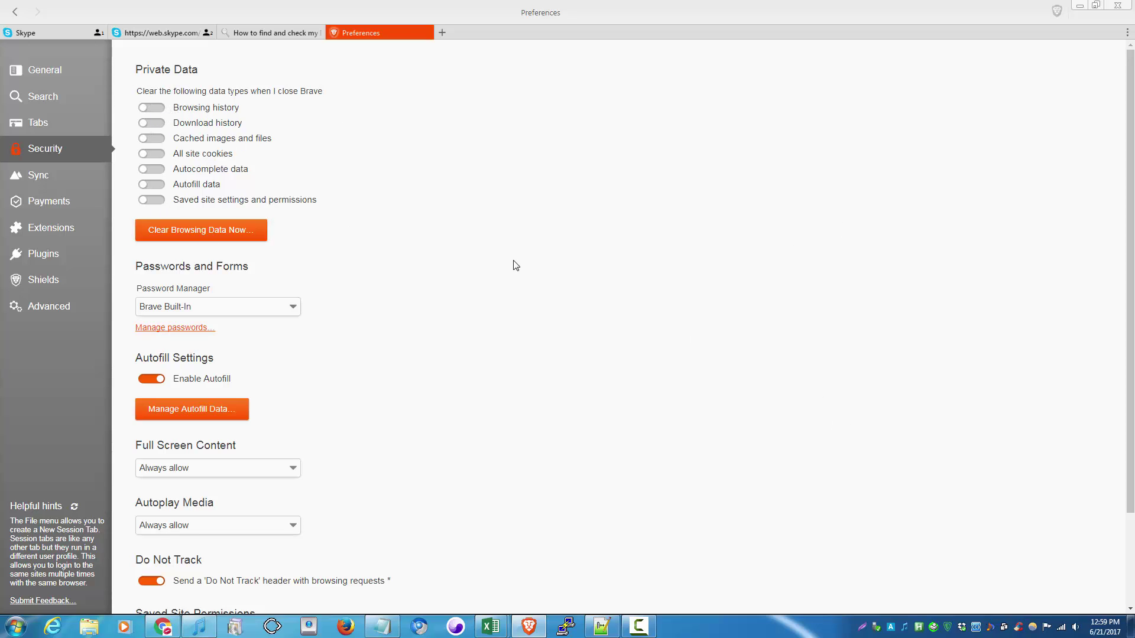
scroll(535, 231, down, 3)
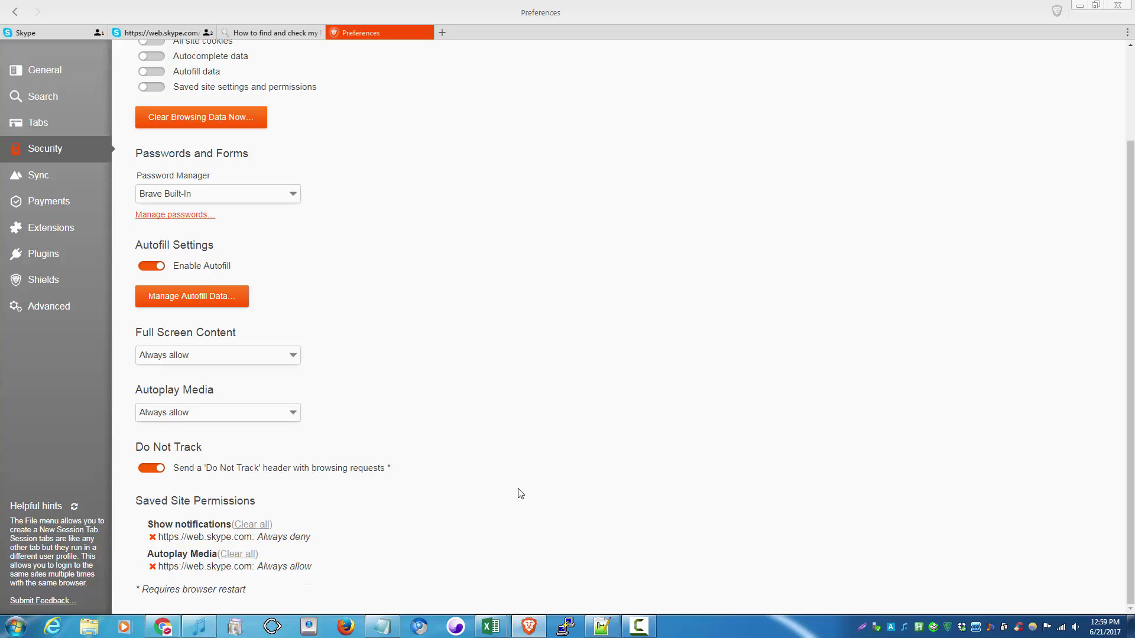
scroll(952, 398, up, 3)
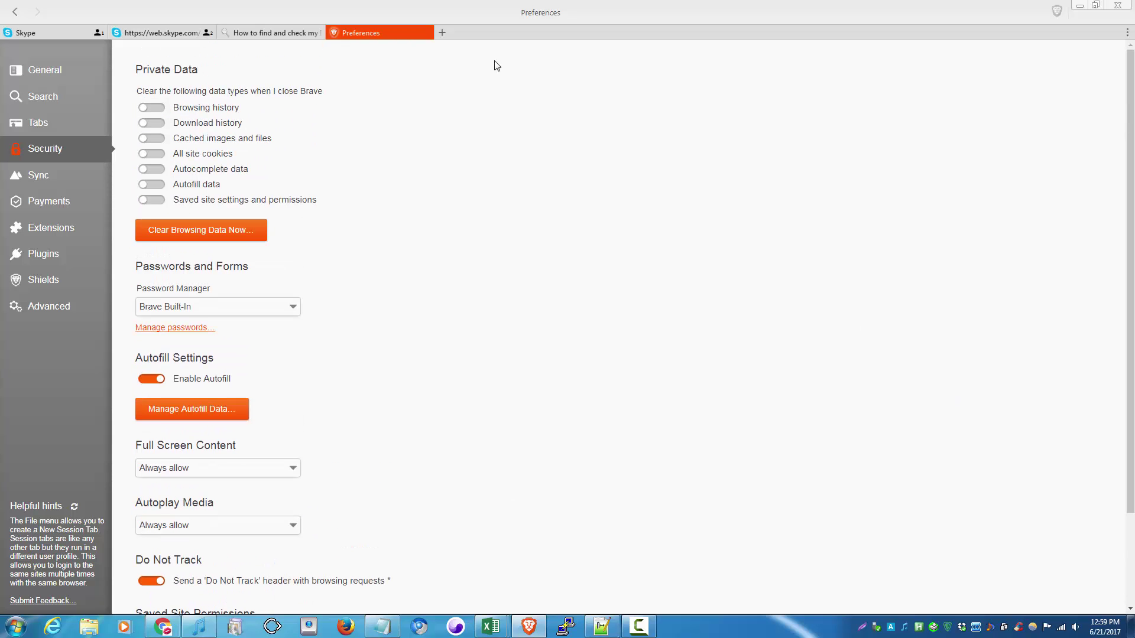
Step: Check the whoer.net tab, then view Advanced, Payments and Sync preferences, ending on Brave Payments
click(282, 35)
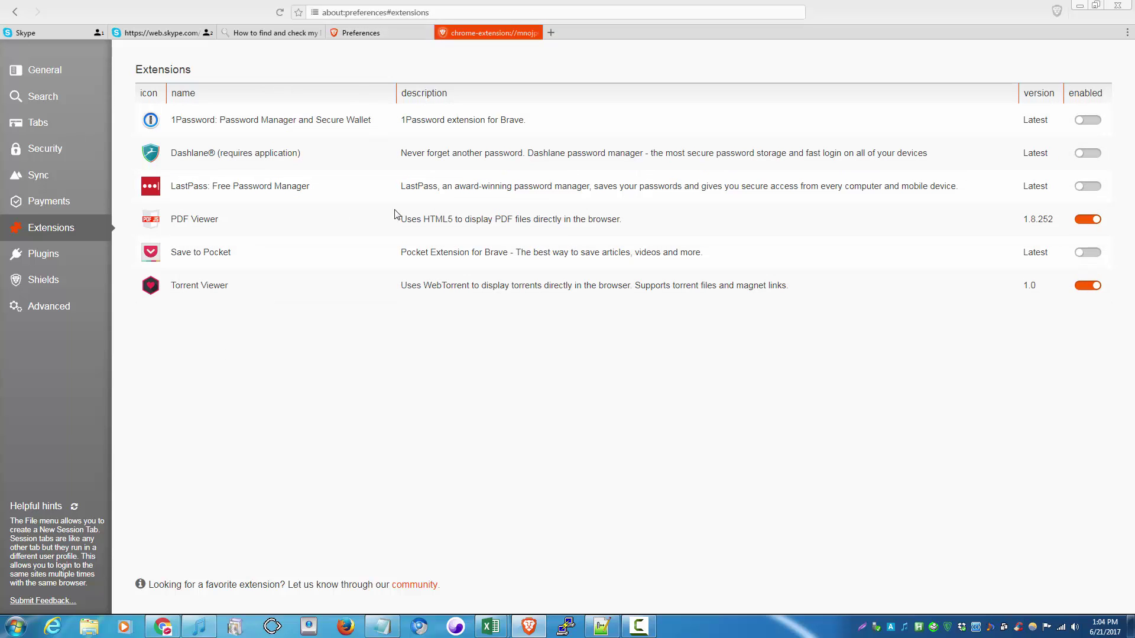
click(638, 627)
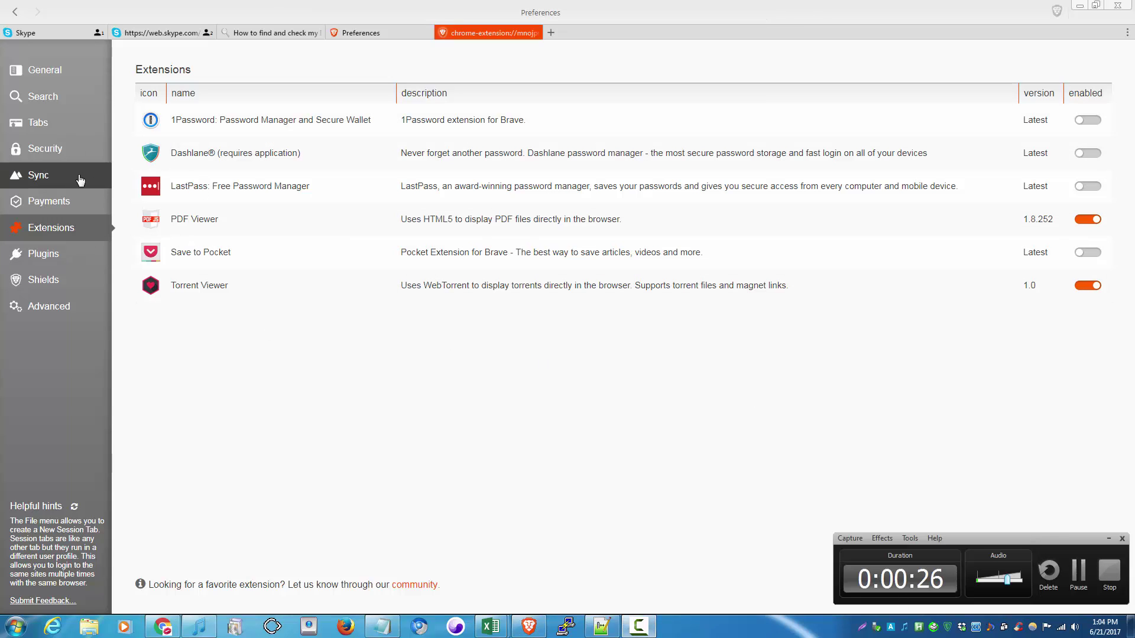
click(61, 308)
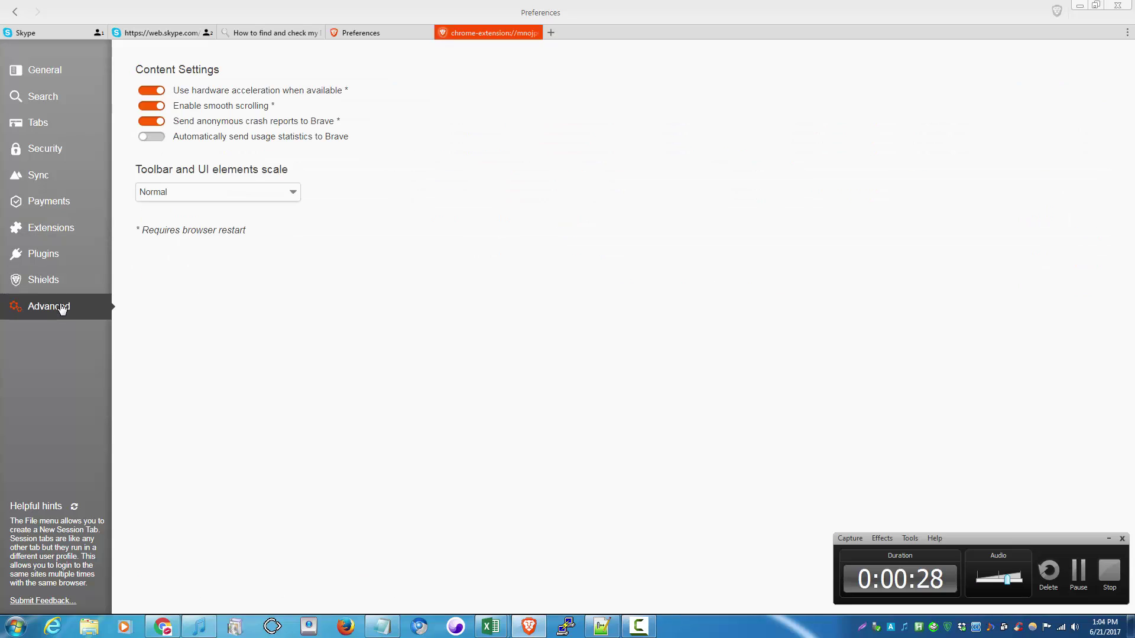
click(62, 202)
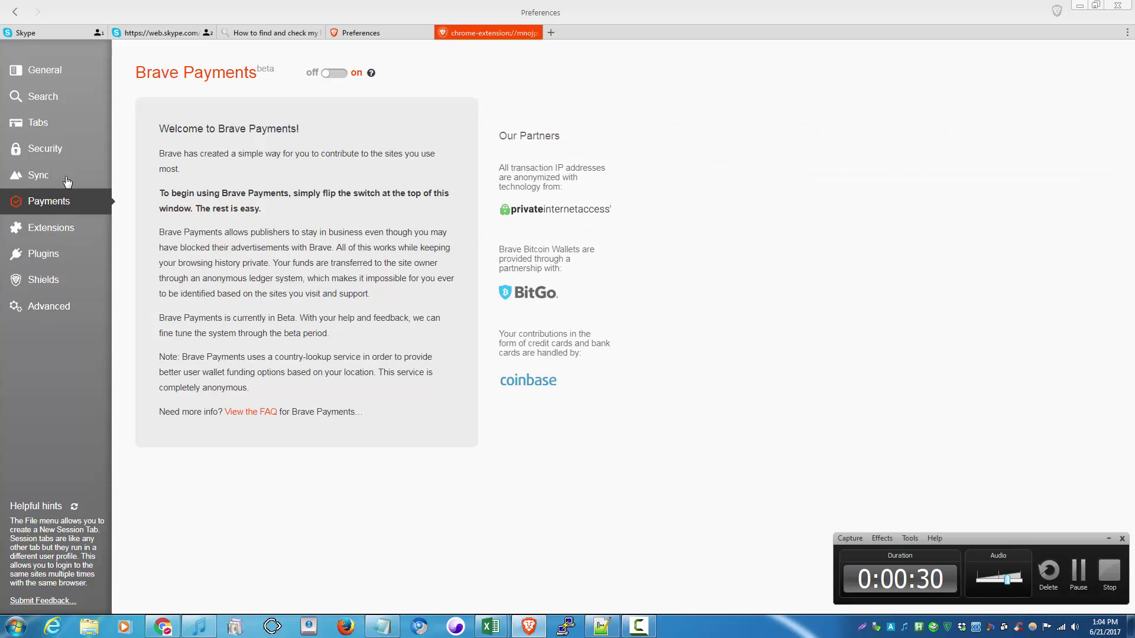
click(67, 175)
click(60, 208)
Step: Show the new-tab button's New Session Tab submenu listing sessions 1 through 9
right_click(552, 35)
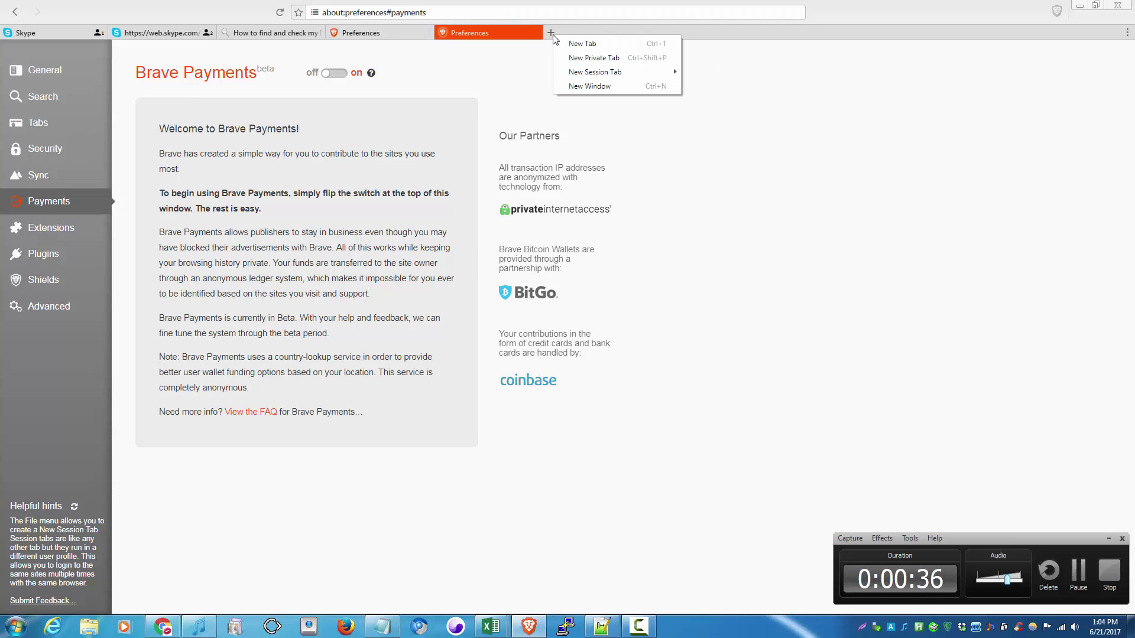
mouse_move(606, 78)
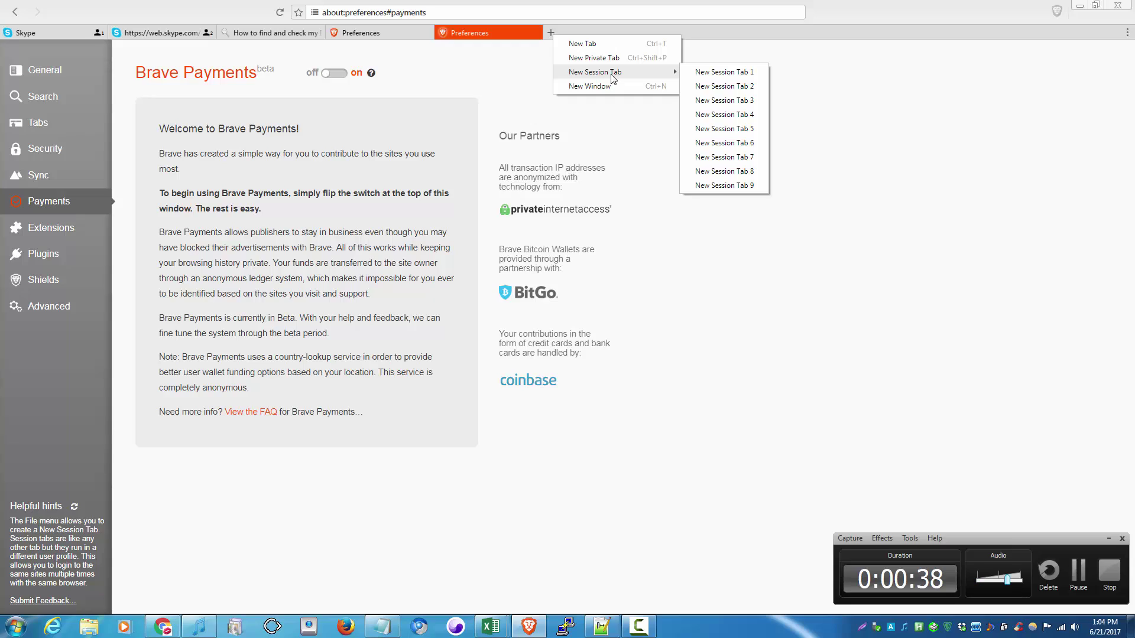